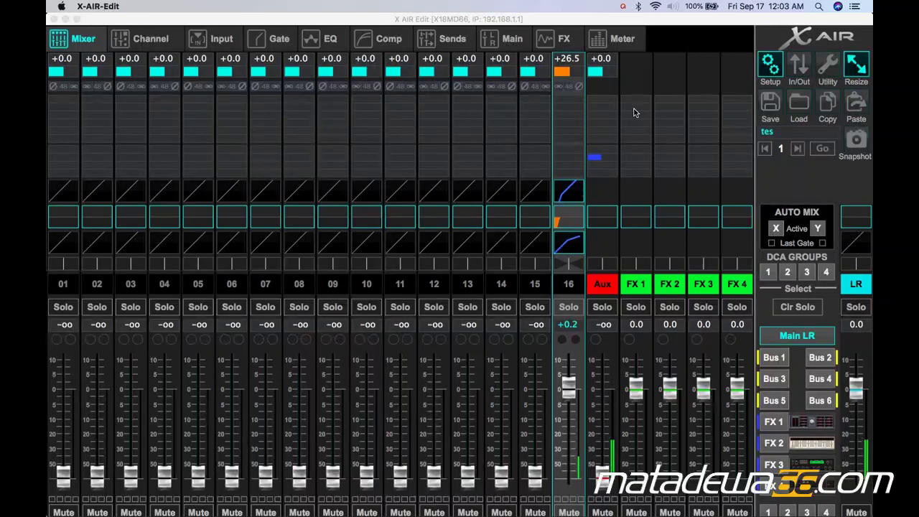
Check the mixer's access point settings, close the setup window, and view the computer's available Wi-Fi networks
{"action": "left_click", "coordinate": [770, 68]}
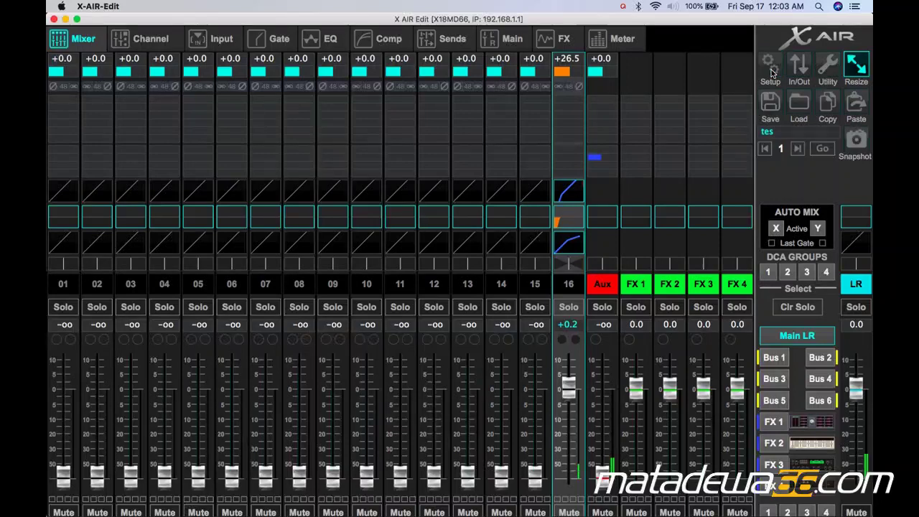
{"action": "left_click", "coordinate": [445, 220]}
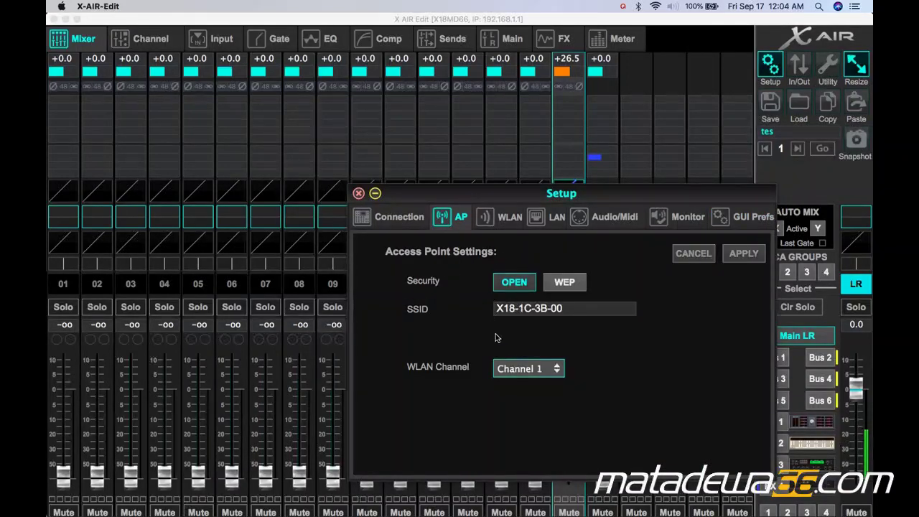
{"action": "left_click", "coordinate": [358, 194]}
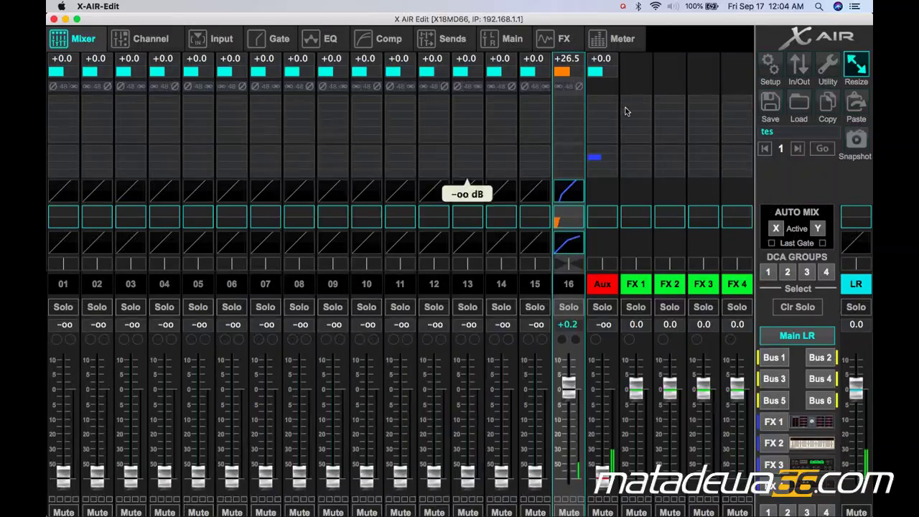
{"action": "left_click", "coordinate": [655, 8]}
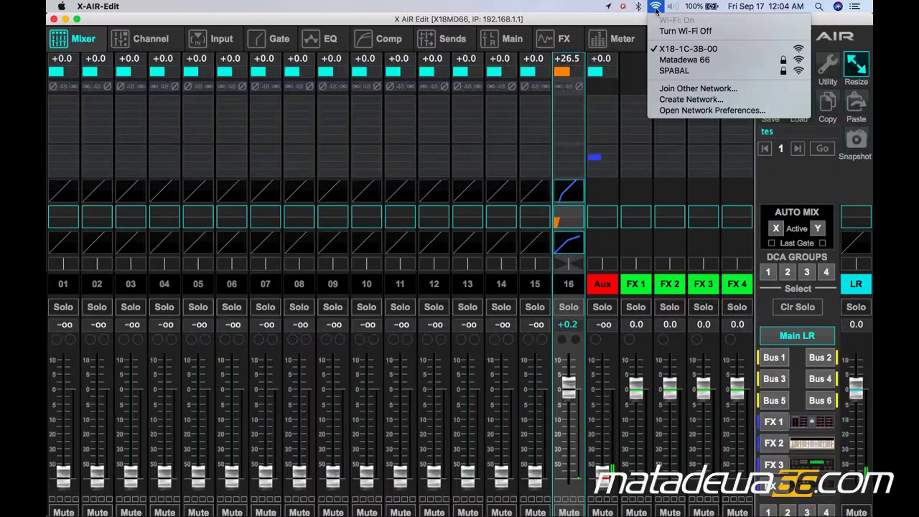
{"action": "left_click", "coordinate": [655, 9]}
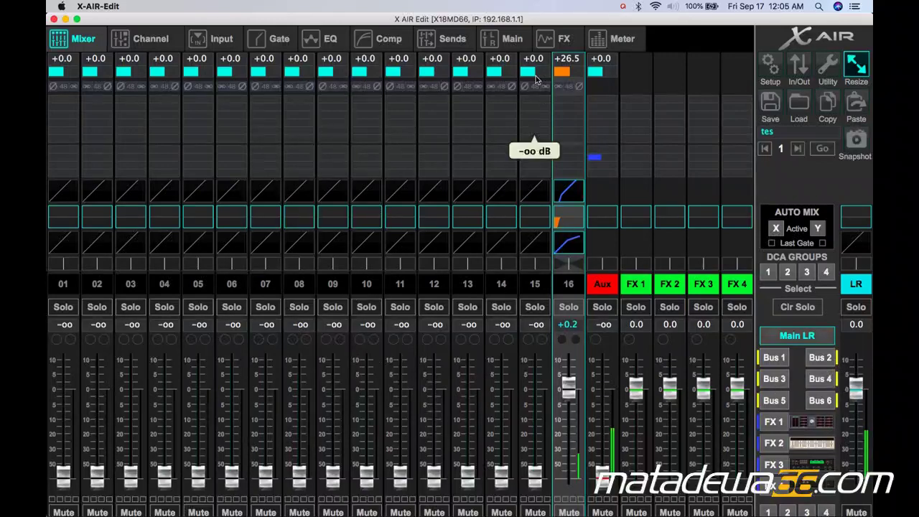
Review the effects rack, then examine channel 16's overview and its input source, gain, trim and low-cut settings
{"action": "left_click", "coordinate": [553, 44]}
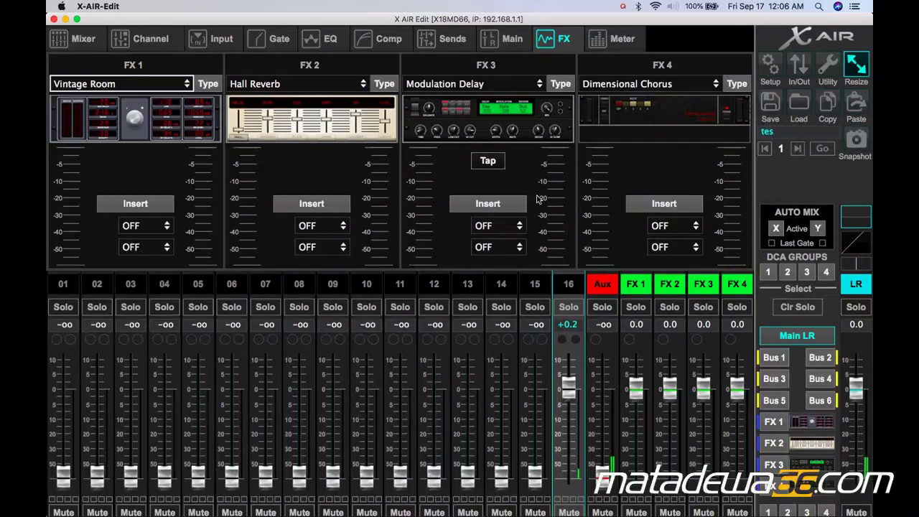
{"action": "left_click", "coordinate": [222, 40]}
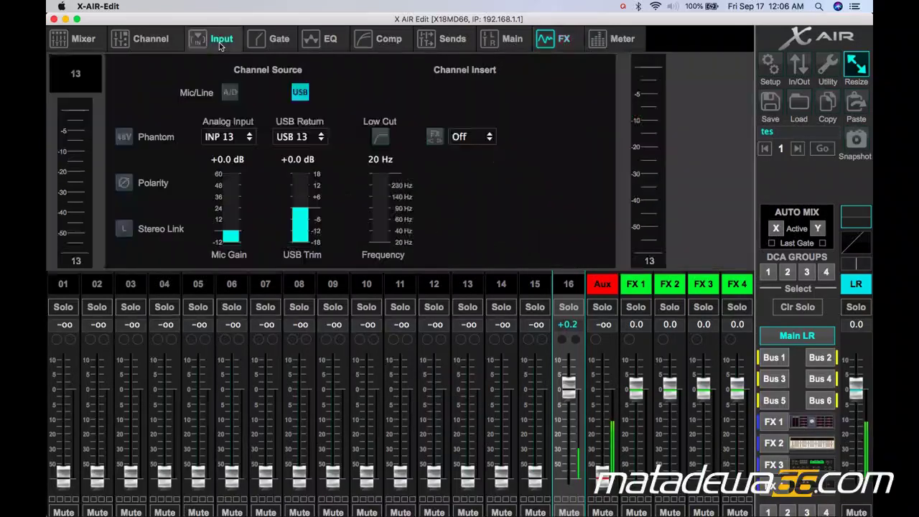
{"action": "left_click", "coordinate": [164, 45]}
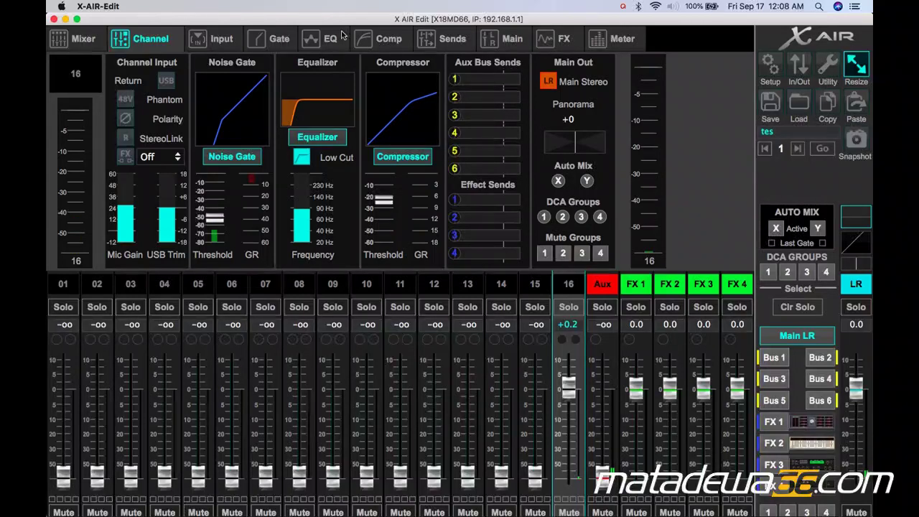
{"action": "left_click", "coordinate": [234, 45]}
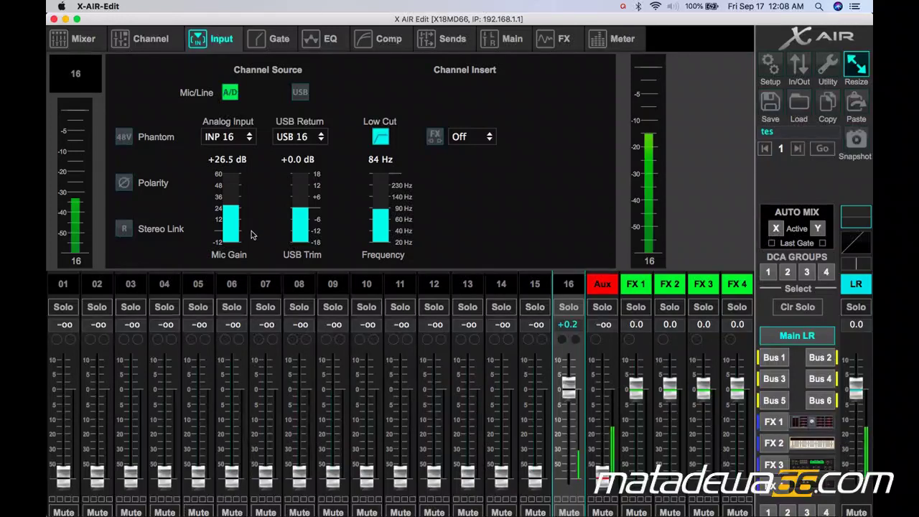
{"action": "mouse_move", "coordinate": [234, 188]}
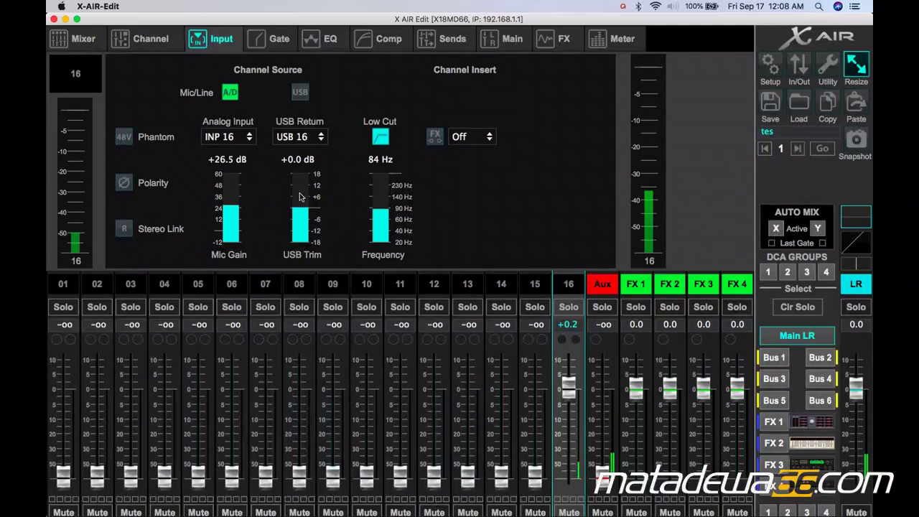
Examine channel 16's gate, EQ, compressor, sends and main output, plus the effects rack and meters, and select channel 1
{"action": "left_click", "coordinate": [278, 37]}
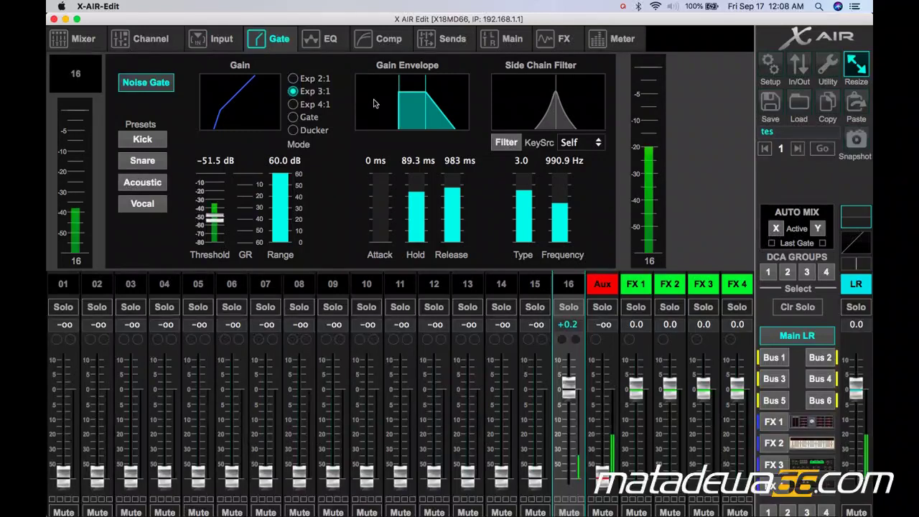
{"action": "left_click", "coordinate": [323, 42]}
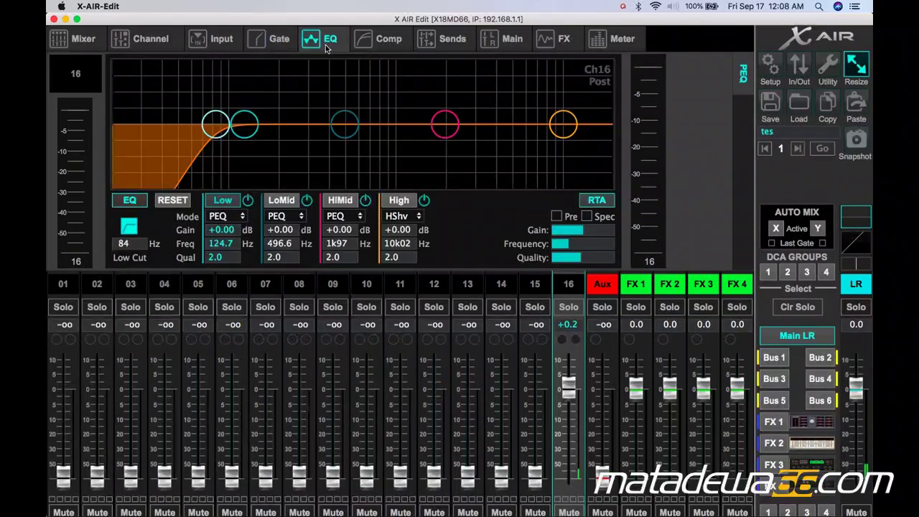
{"action": "left_click", "coordinate": [382, 45]}
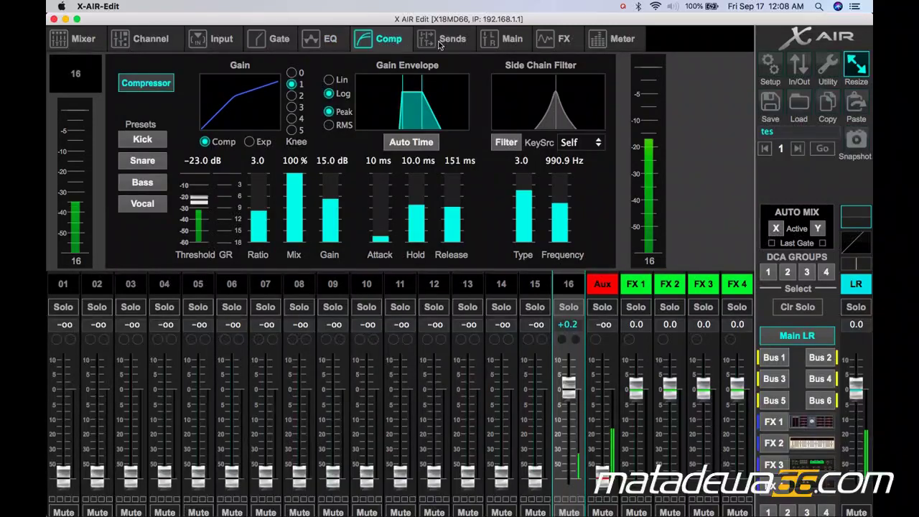
{"action": "left_click", "coordinate": [439, 44]}
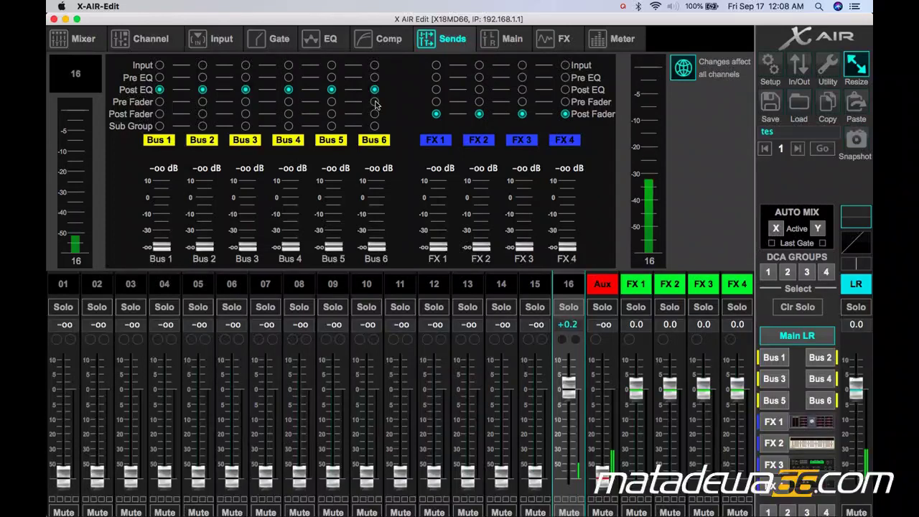
{"action": "left_click", "coordinate": [515, 47]}
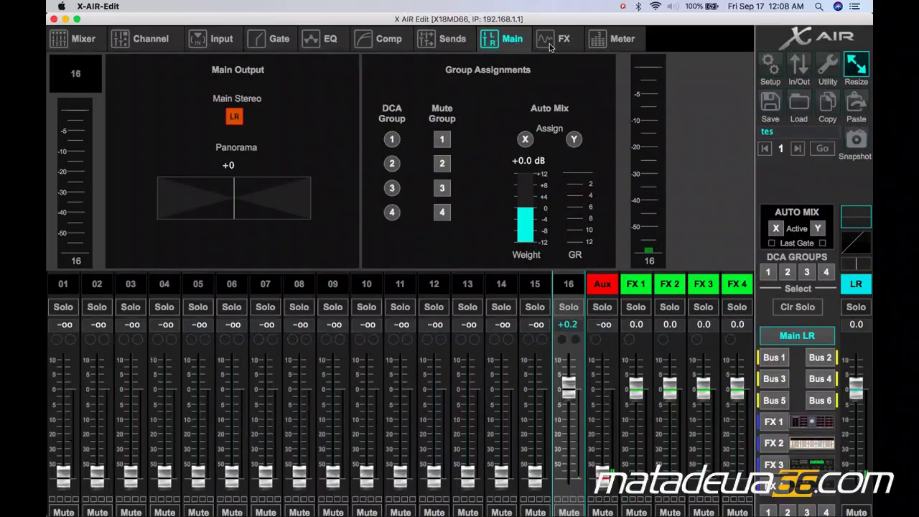
{"action": "left_click", "coordinate": [550, 47]}
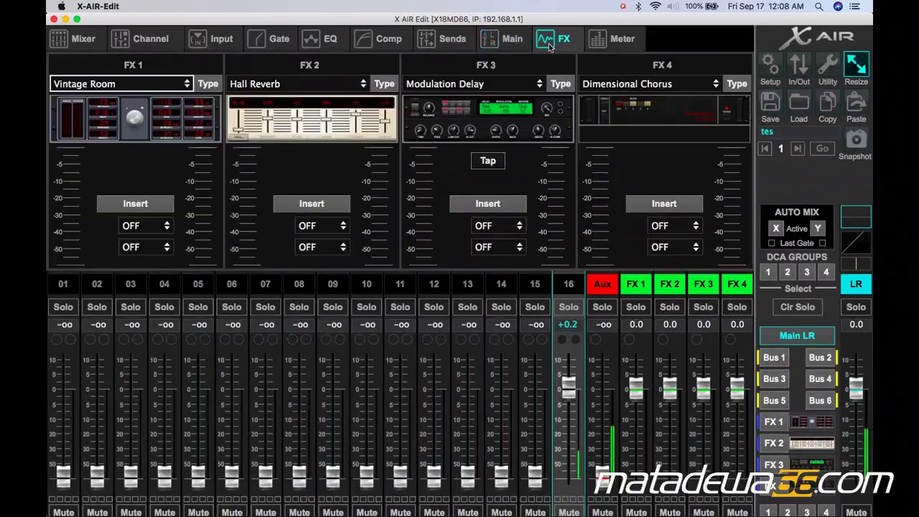
{"action": "left_click", "coordinate": [615, 47]}
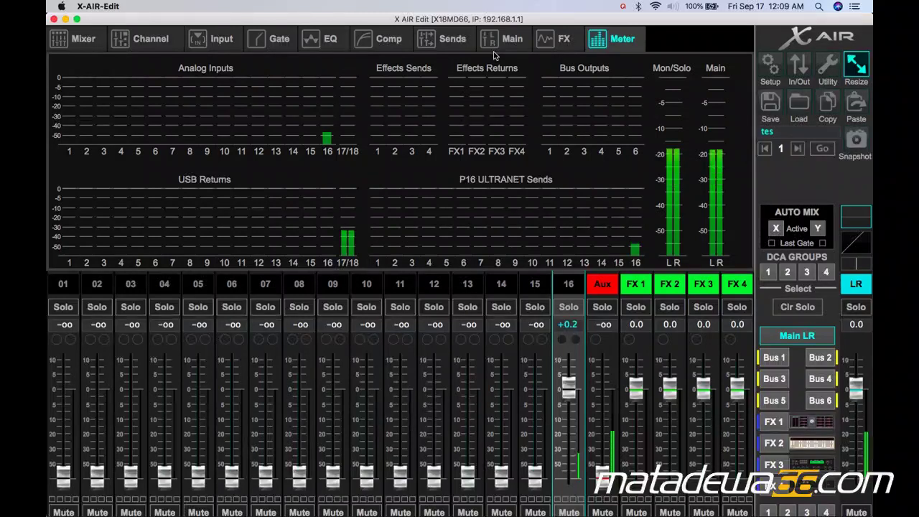
{"action": "left_click", "coordinate": [66, 287]}
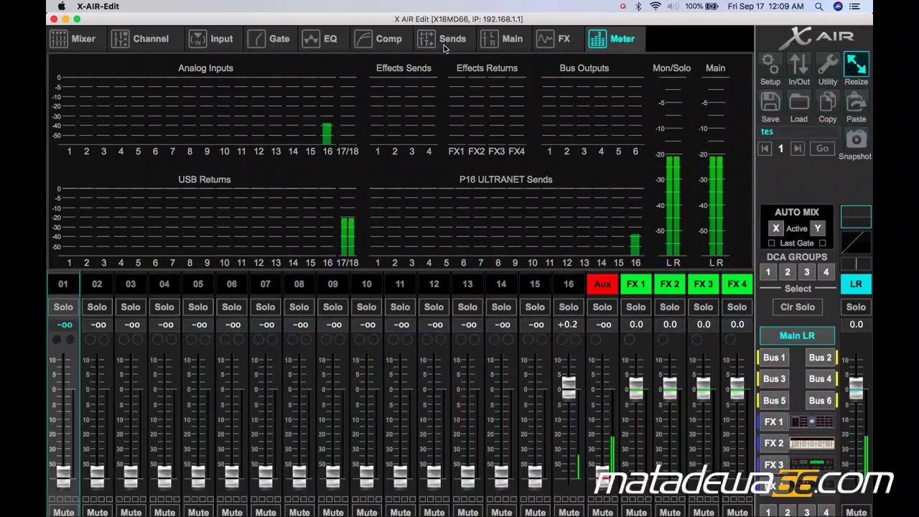
Enable Auto Connect in the mixer's connection setup
{"action": "left_click", "coordinate": [777, 69]}
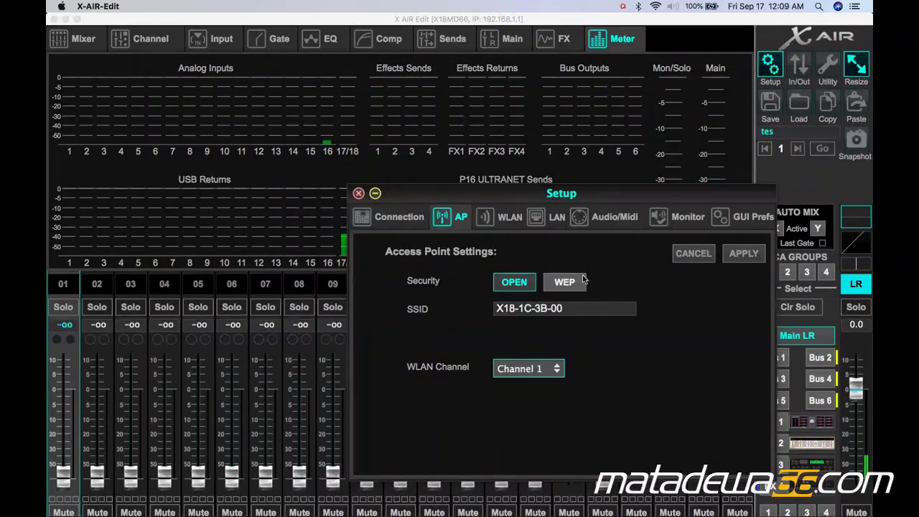
{"action": "left_click", "coordinate": [413, 219]}
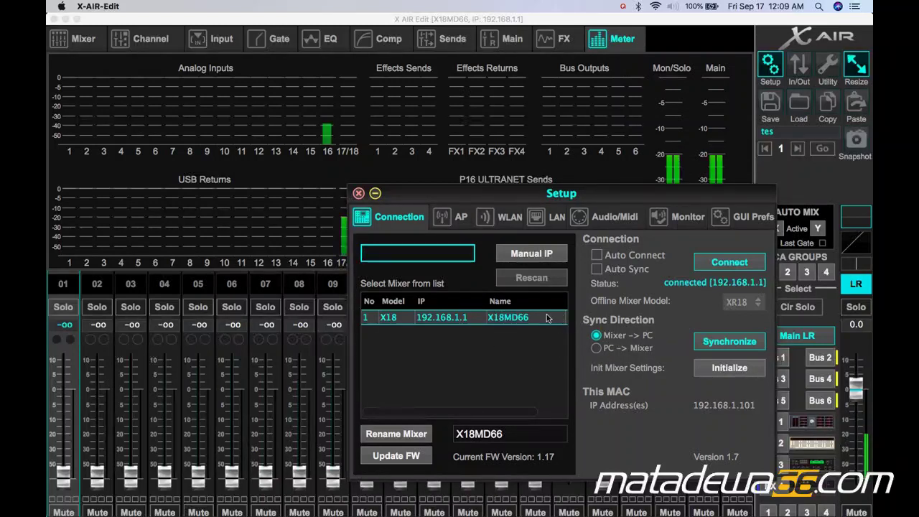
{"action": "left_click", "coordinate": [596, 255]}
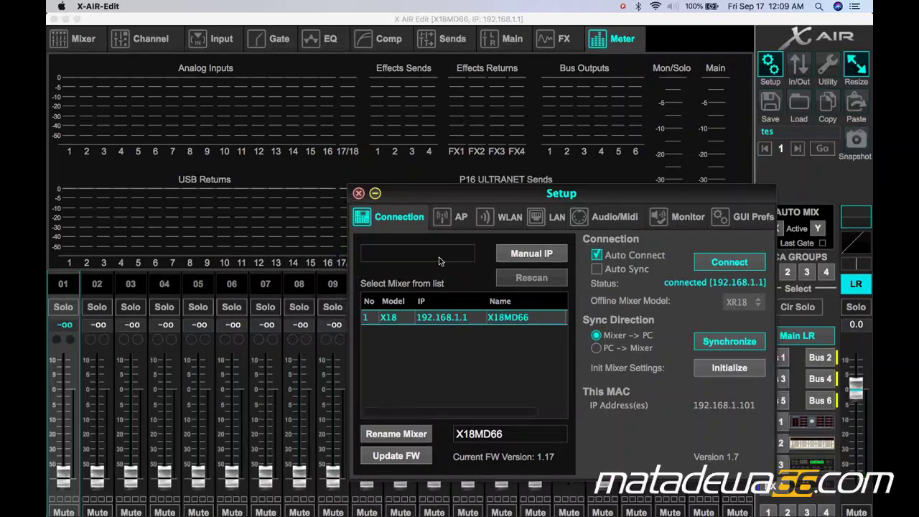
Compare the Open and WEP security options in the mixer's access point settings
{"action": "left_click", "coordinate": [465, 224]}
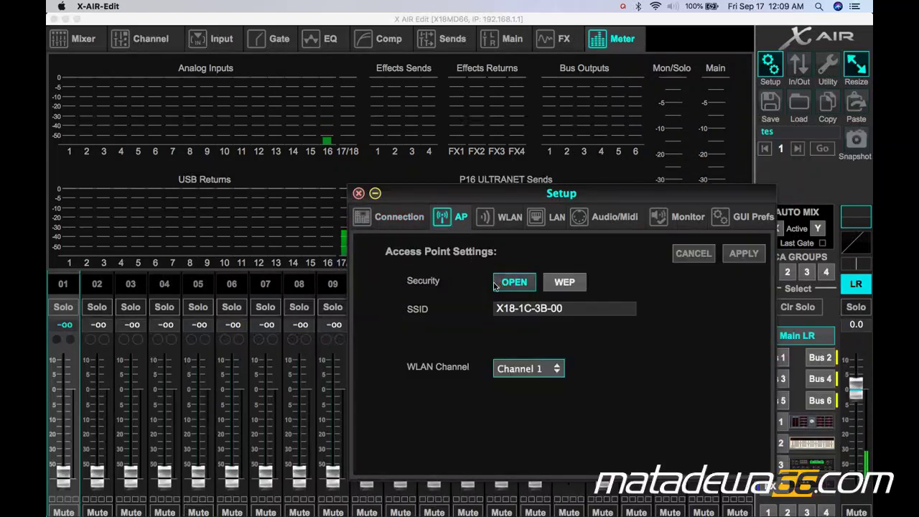
{"action": "left_click", "coordinate": [545, 290]}
{"action": "left_click", "coordinate": [513, 284]}
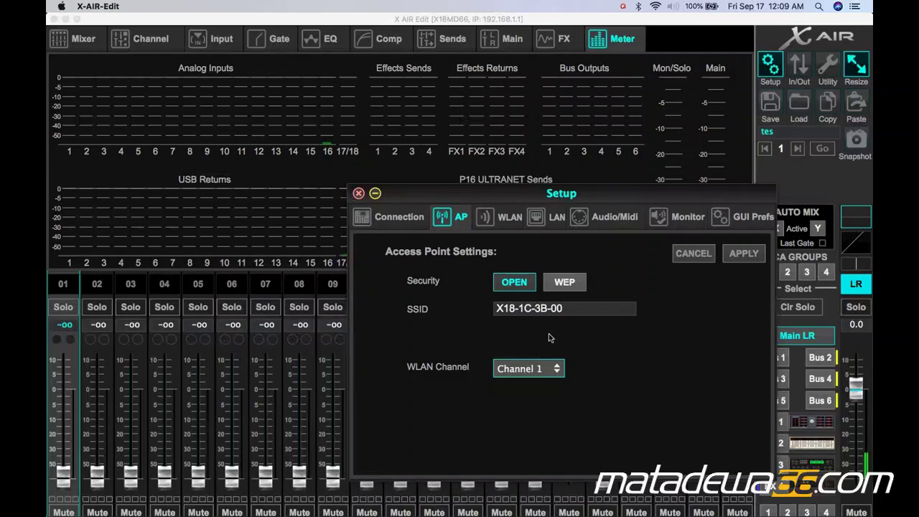
{"action": "left_click", "coordinate": [564, 284]}
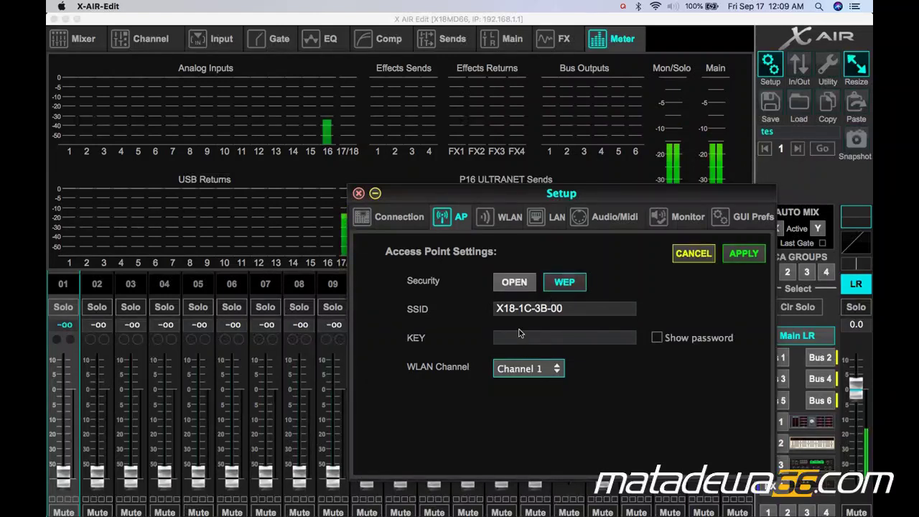
Review the WLAN, LAN, Audio/Midi, Monitor and GUI preference settings, and close the setup window
{"action": "left_click", "coordinate": [543, 218]}
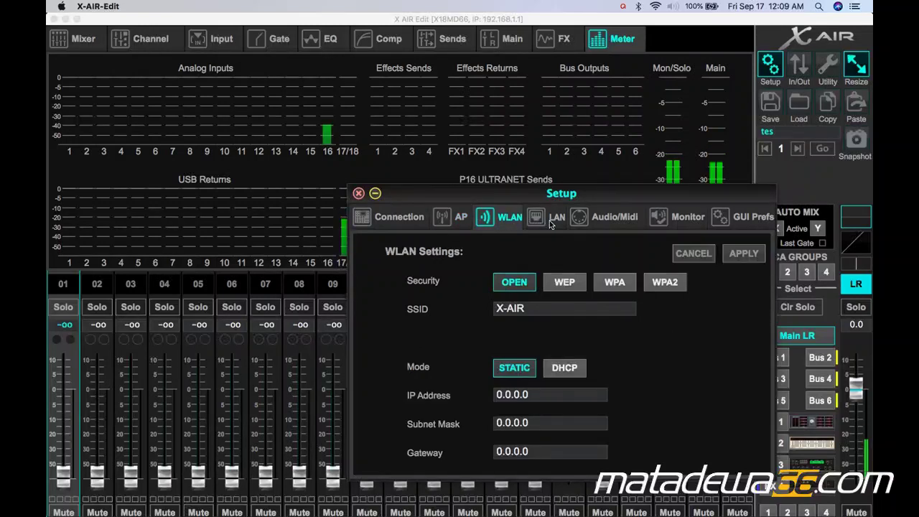
{"action": "left_click", "coordinate": [550, 221]}
{"action": "left_click", "coordinate": [511, 219]}
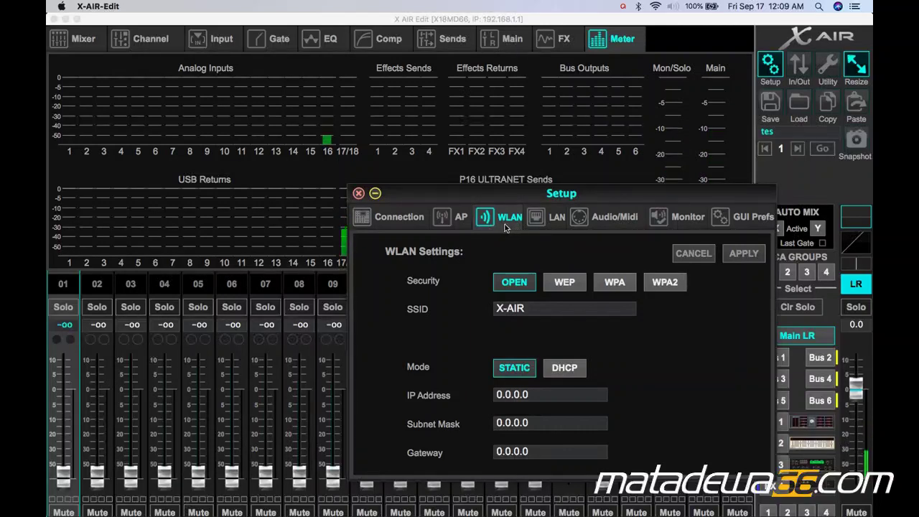
{"action": "left_click", "coordinate": [544, 221]}
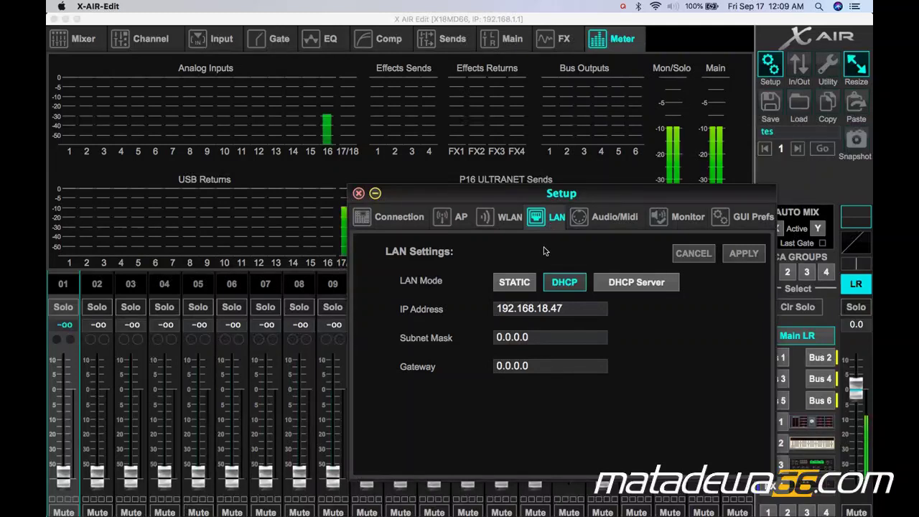
{"action": "left_click", "coordinate": [603, 219]}
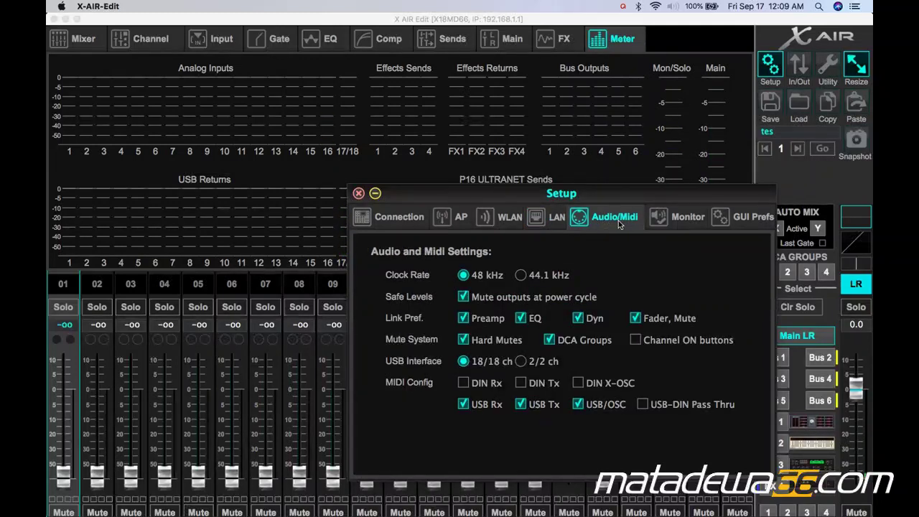
{"action": "left_click", "coordinate": [667, 223]}
{"action": "left_click", "coordinate": [732, 221]}
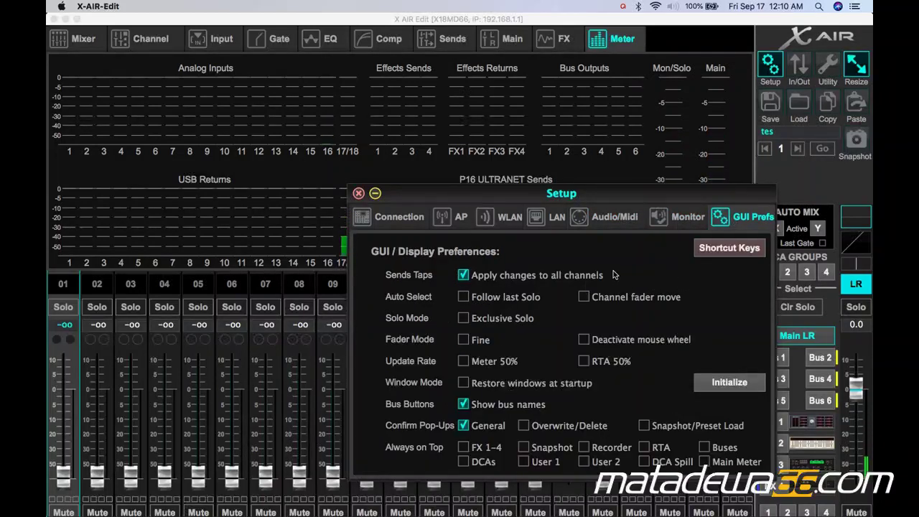
{"action": "left_click", "coordinate": [359, 194]}
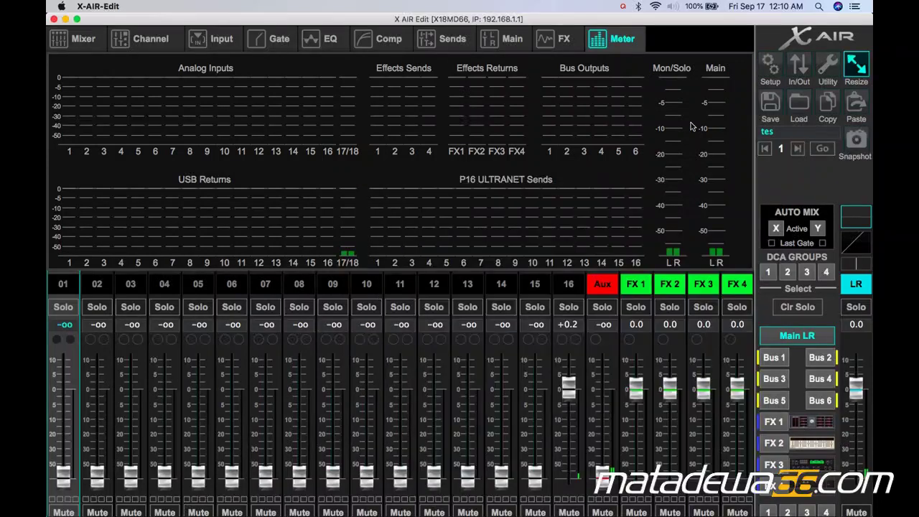
Examine the In/Out routing matrices for the analog inputs, USB returns, USB sends and Ultranet
{"action": "left_click", "coordinate": [799, 65]}
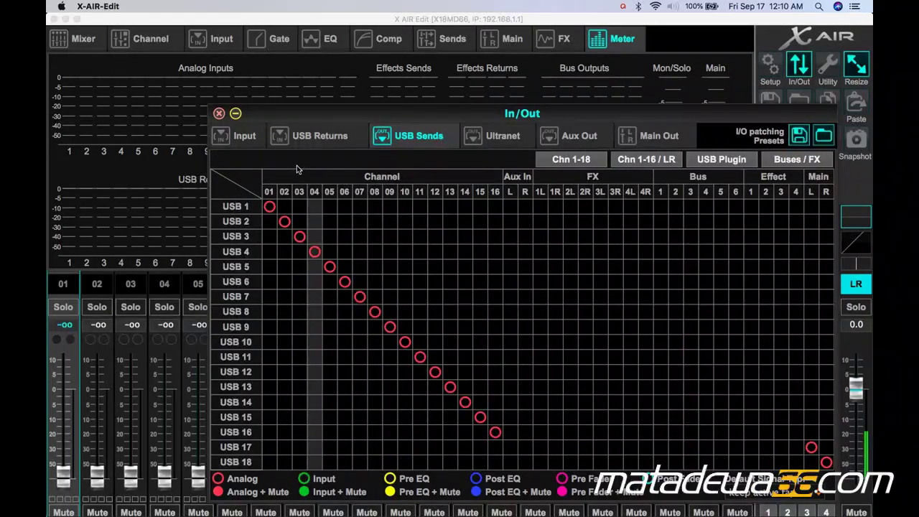
{"action": "left_click", "coordinate": [240, 138]}
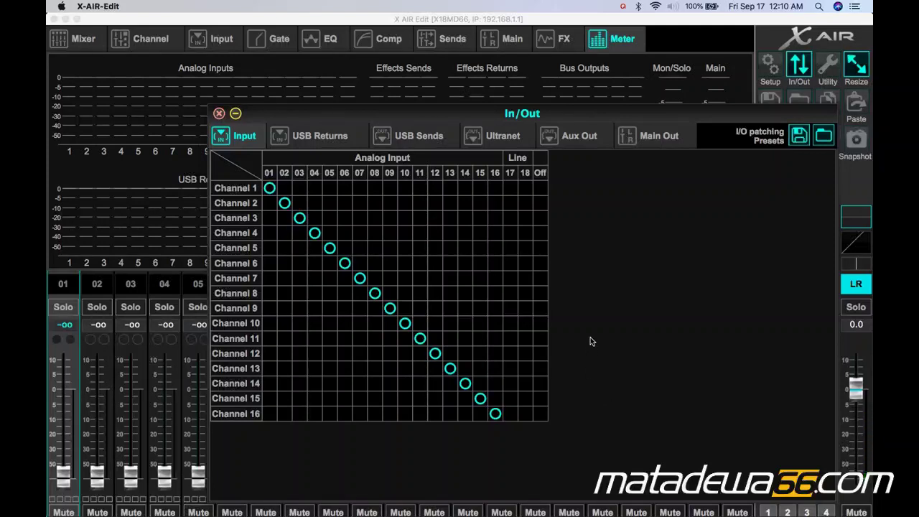
{"action": "left_click", "coordinate": [345, 141]}
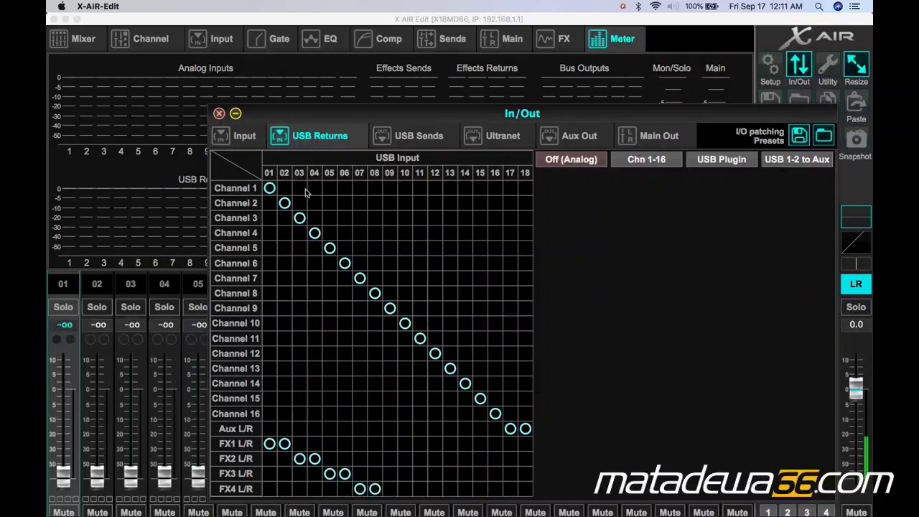
{"action": "left_click", "coordinate": [425, 135]}
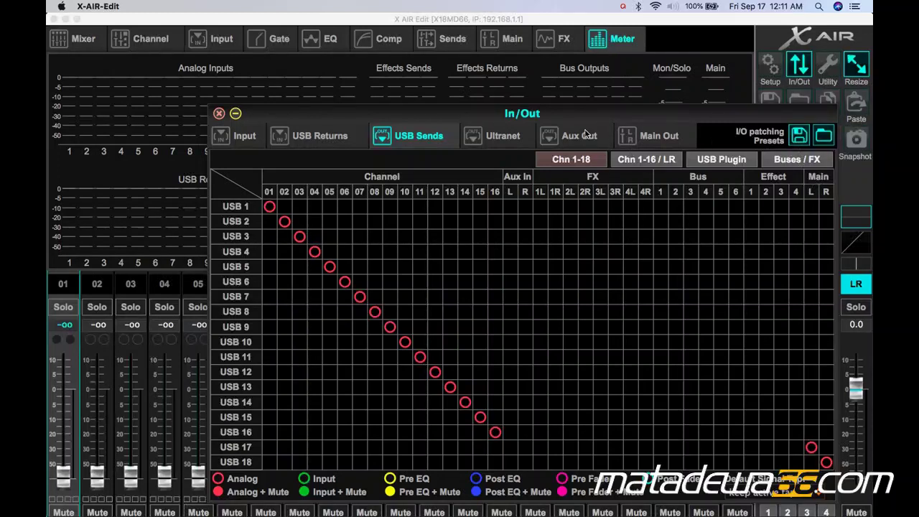
{"action": "left_click", "coordinate": [503, 137]}
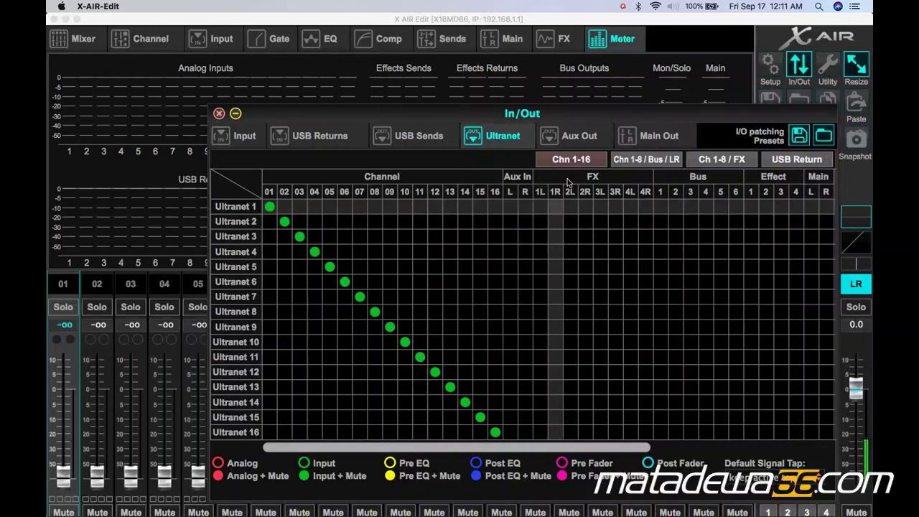
Review the Aux Out, Main Out and Input routing matrices, and close the In/Out window
{"action": "left_click", "coordinate": [587, 139]}
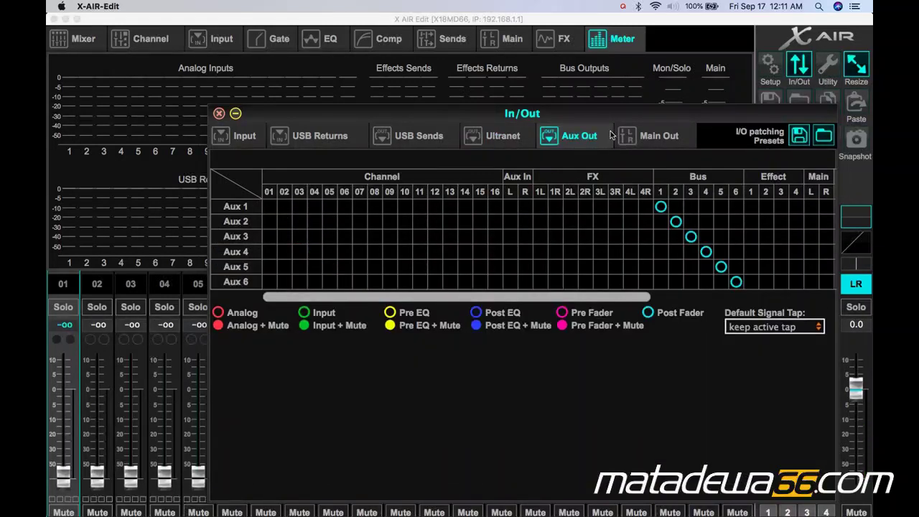
{"action": "left_click", "coordinate": [656, 141]}
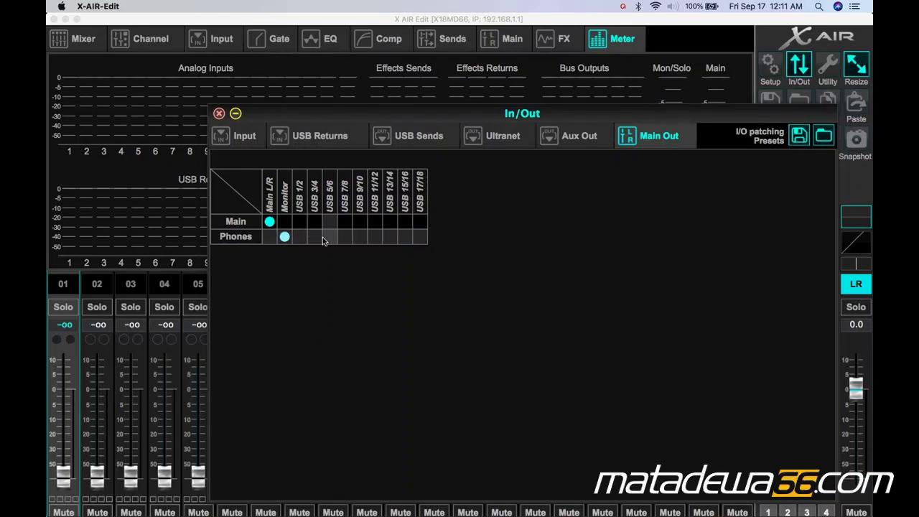
{"action": "left_click", "coordinate": [240, 136]}
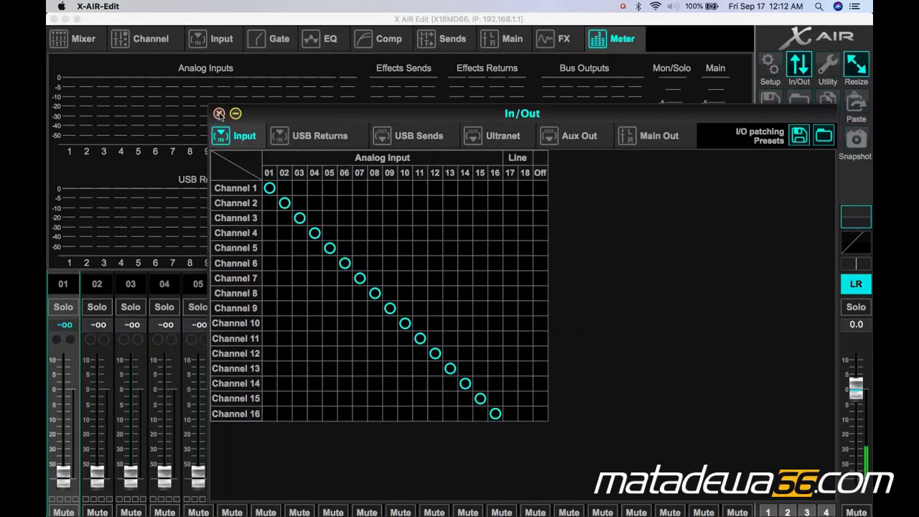
{"action": "left_click", "coordinate": [219, 114]}
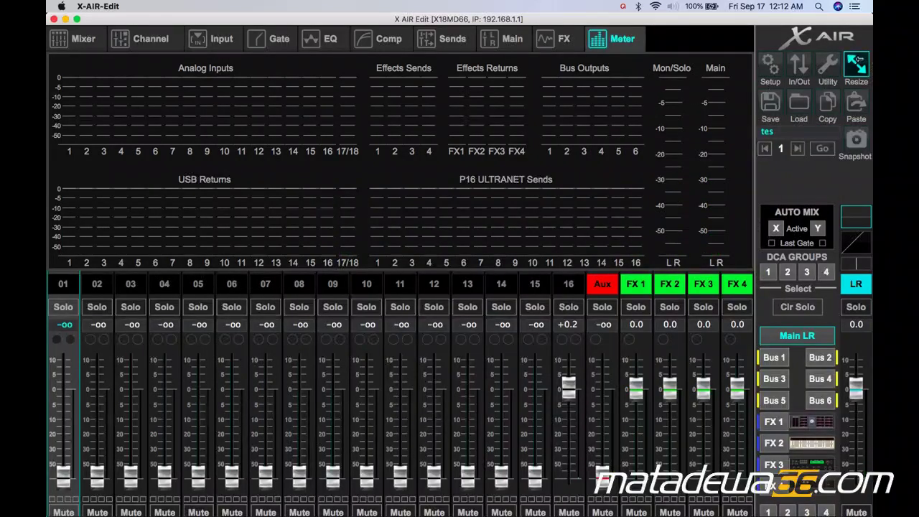
Look over the Utility view choices and the options for saving a scene or a channel preset
{"action": "left_click", "coordinate": [835, 67]}
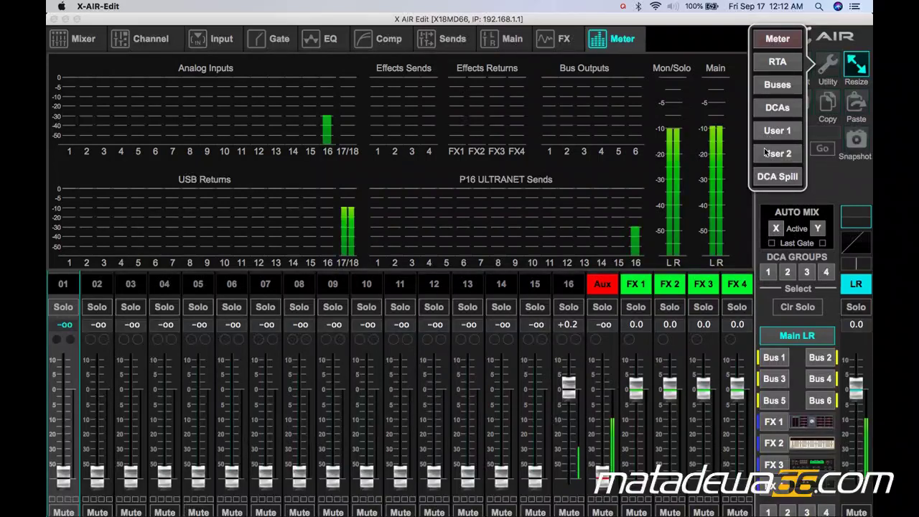
{"action": "left_click", "coordinate": [831, 184]}
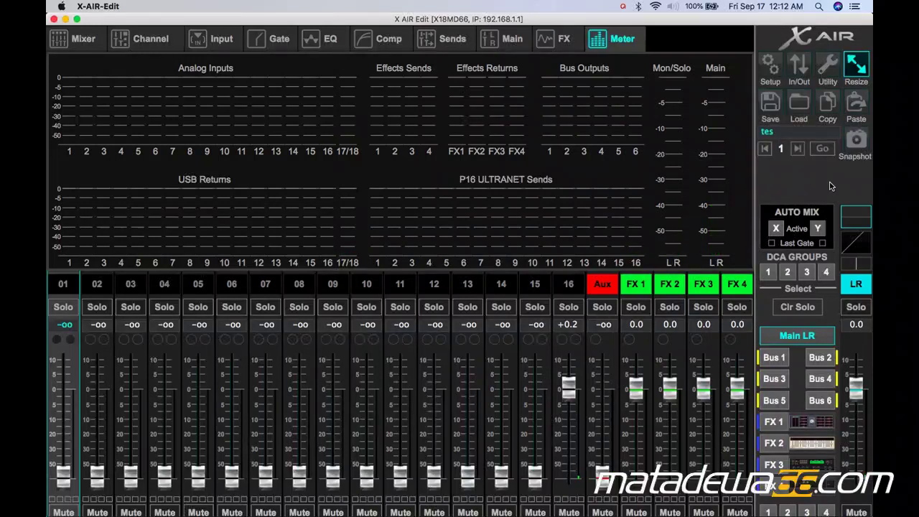
{"action": "left_click", "coordinate": [770, 106]}
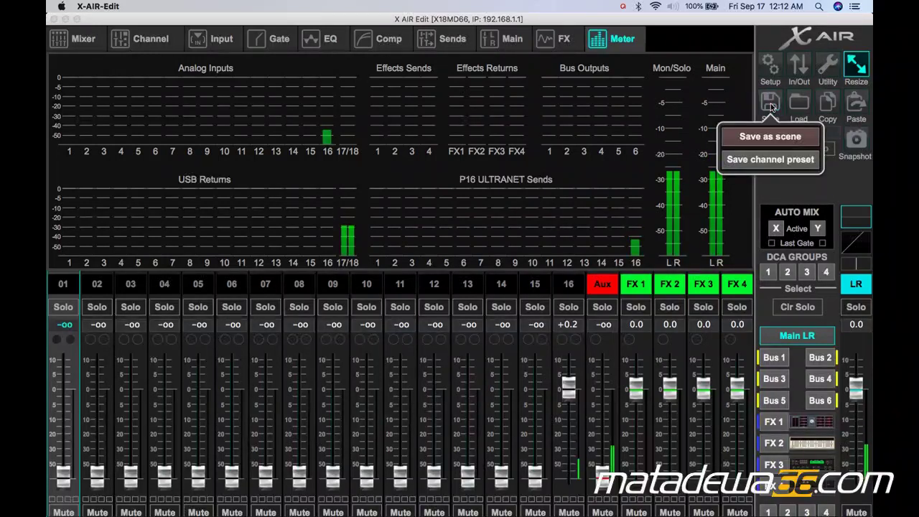
{"action": "left_click", "coordinate": [775, 157]}
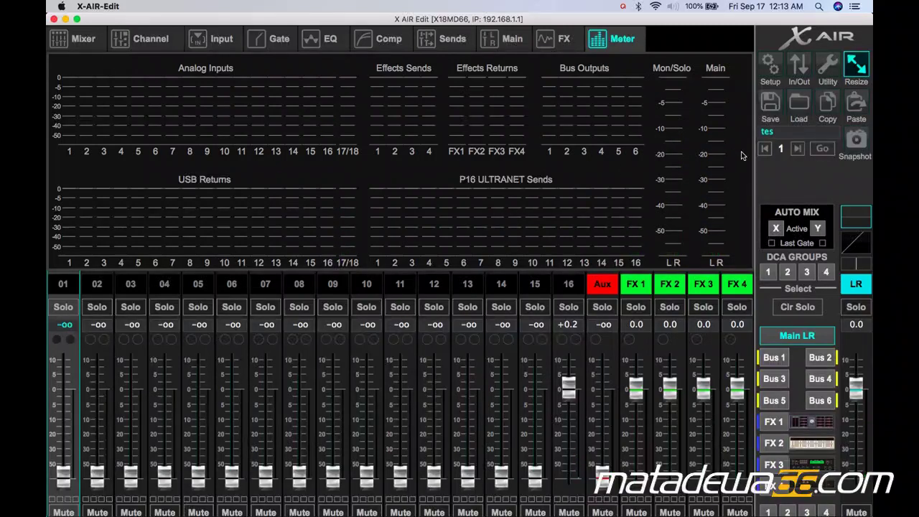
Examine the snapshot list and its recall scope settings, and close the Snapshots window
{"action": "left_click", "coordinate": [857, 141]}
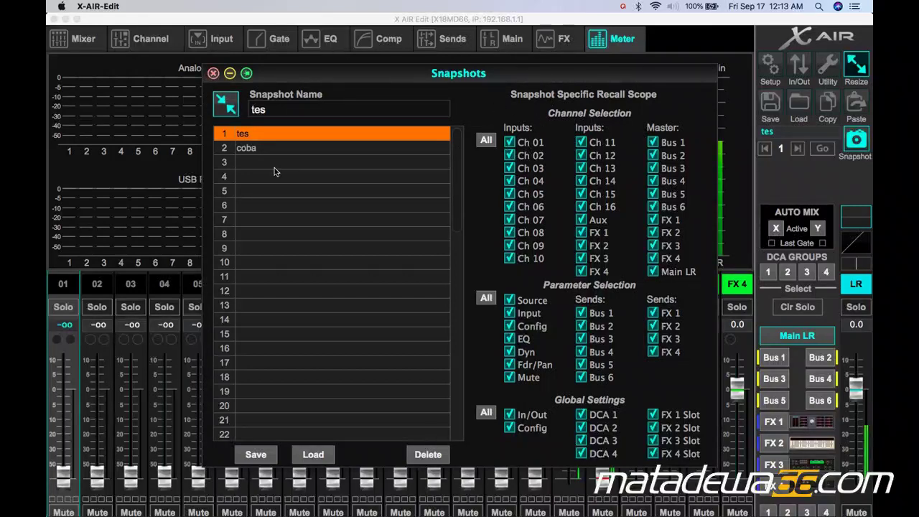
{"action": "left_click", "coordinate": [212, 73]}
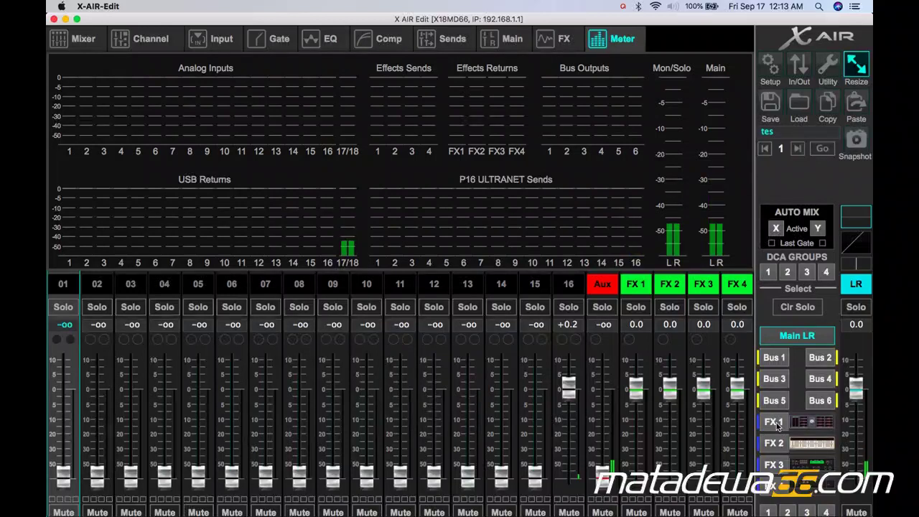
Compare the Bus 1 and Bus 5 fader layers with the channel Sends page, returning the faders to the Main LR mix
{"action": "left_click", "coordinate": [774, 357]}
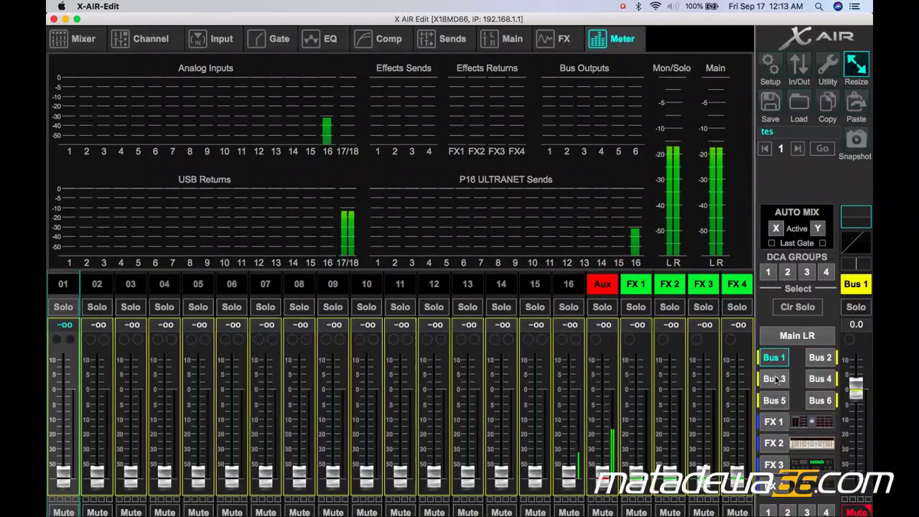
{"action": "left_click", "coordinate": [773, 400]}
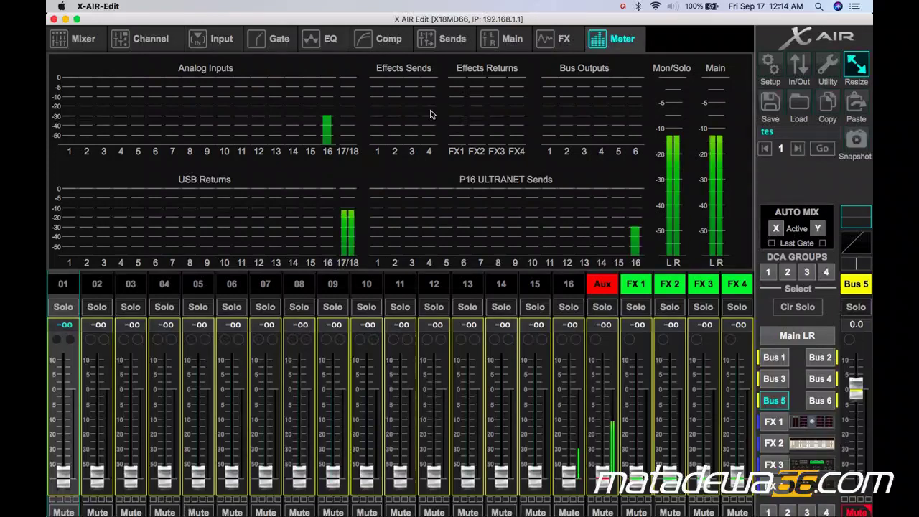
{"action": "left_click", "coordinate": [450, 41]}
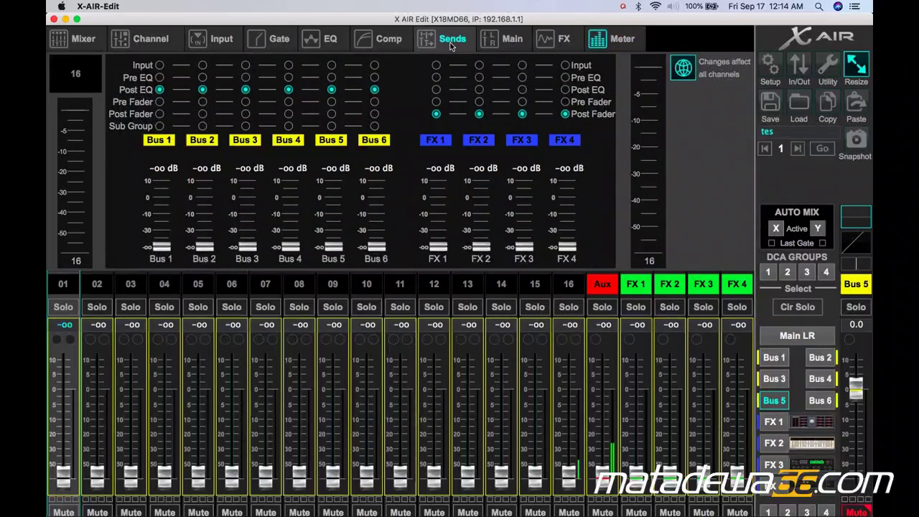
{"action": "left_click", "coordinate": [784, 335]}
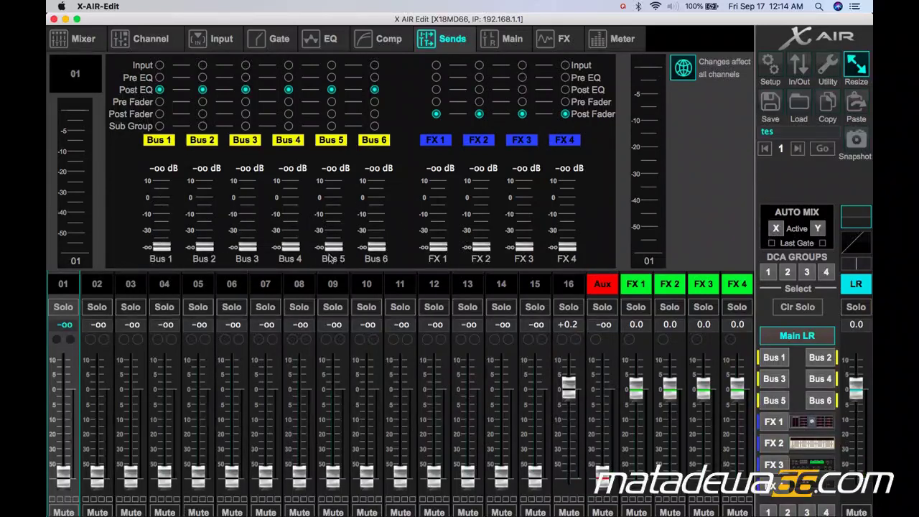
{"action": "left_click_drag", "start_coordinate": [331, 247], "coordinate": [330, 301]}
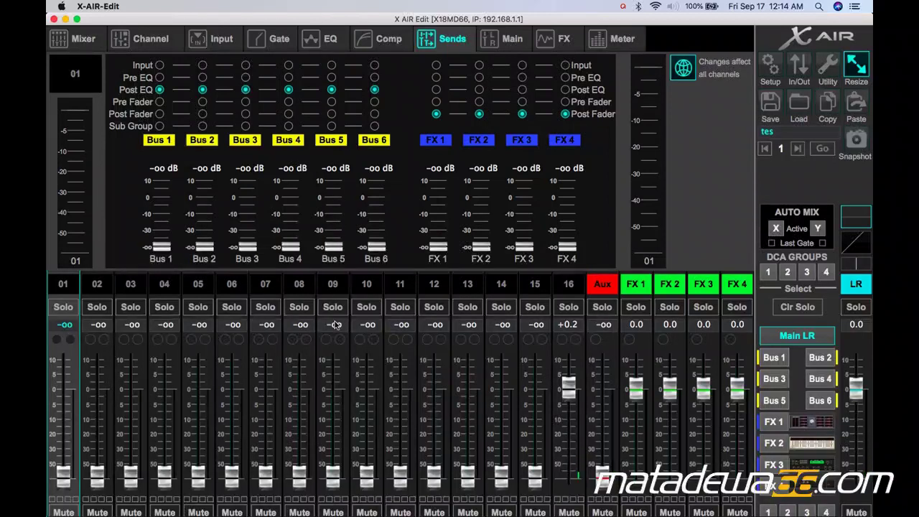